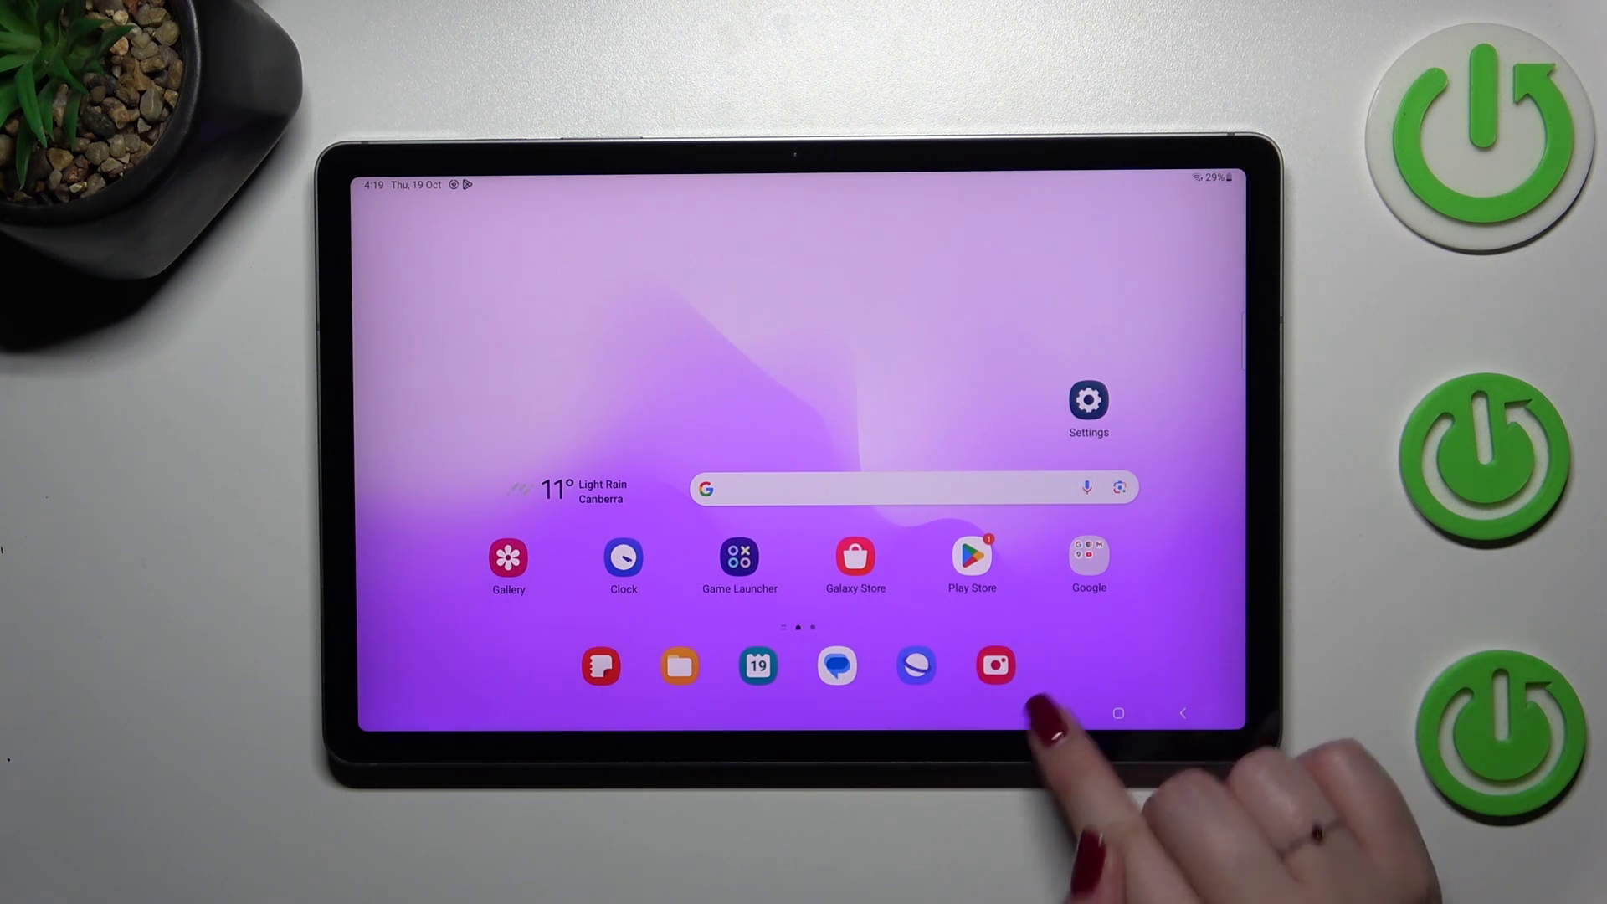
In the recents overview, swipe away Settings, Play Store and one other app card
left_click(1055, 713)
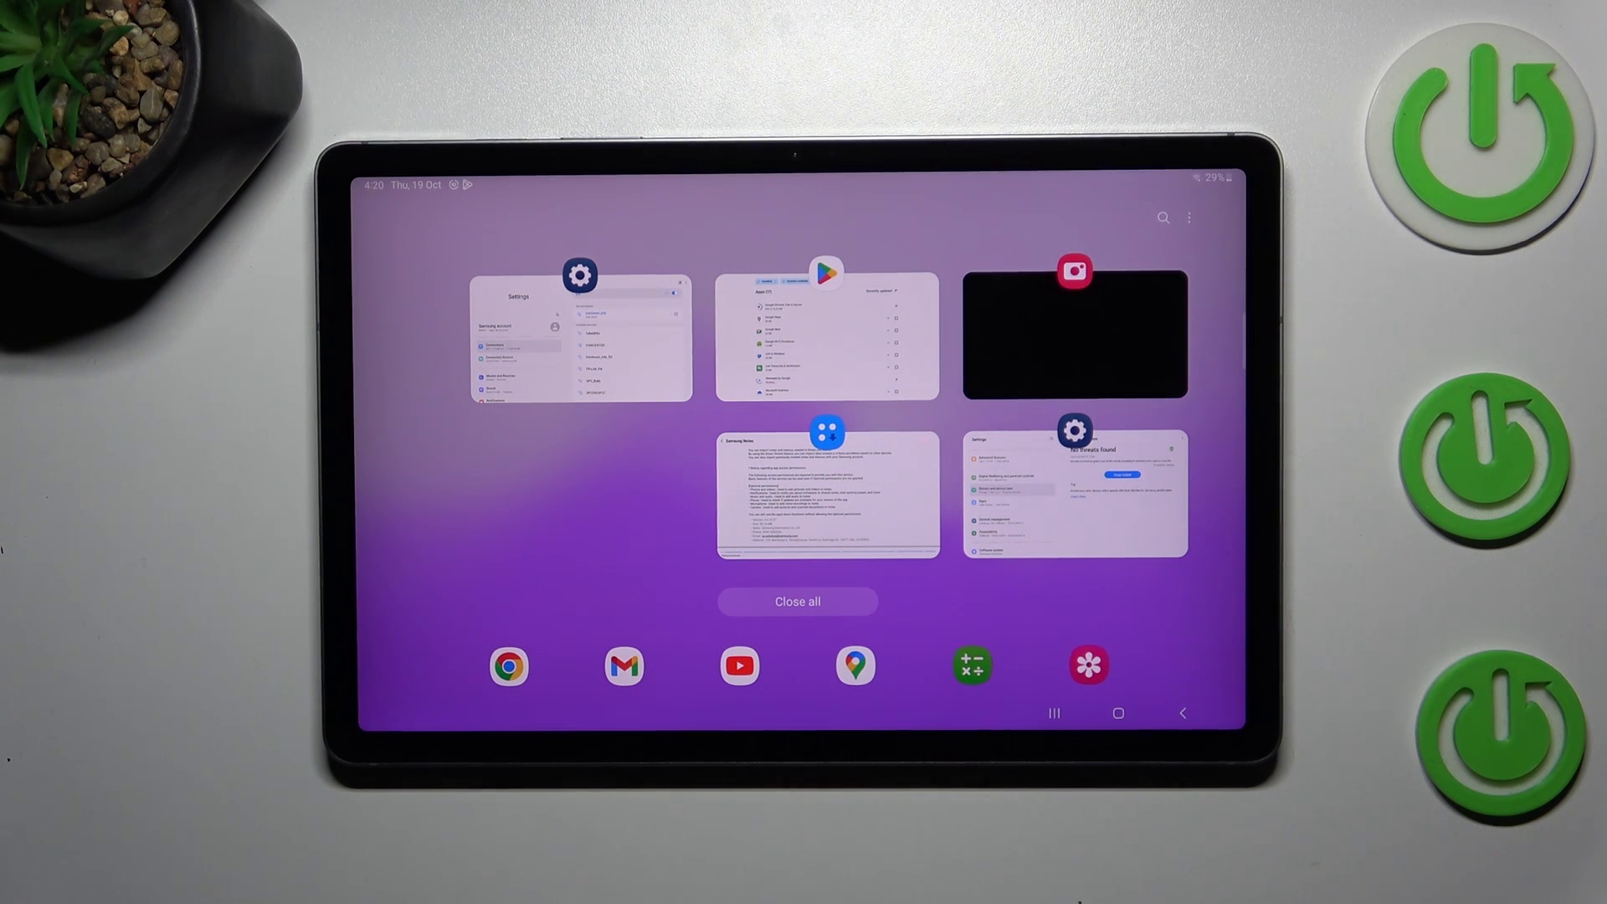
left_click_drag(611, 345, 603, 164)
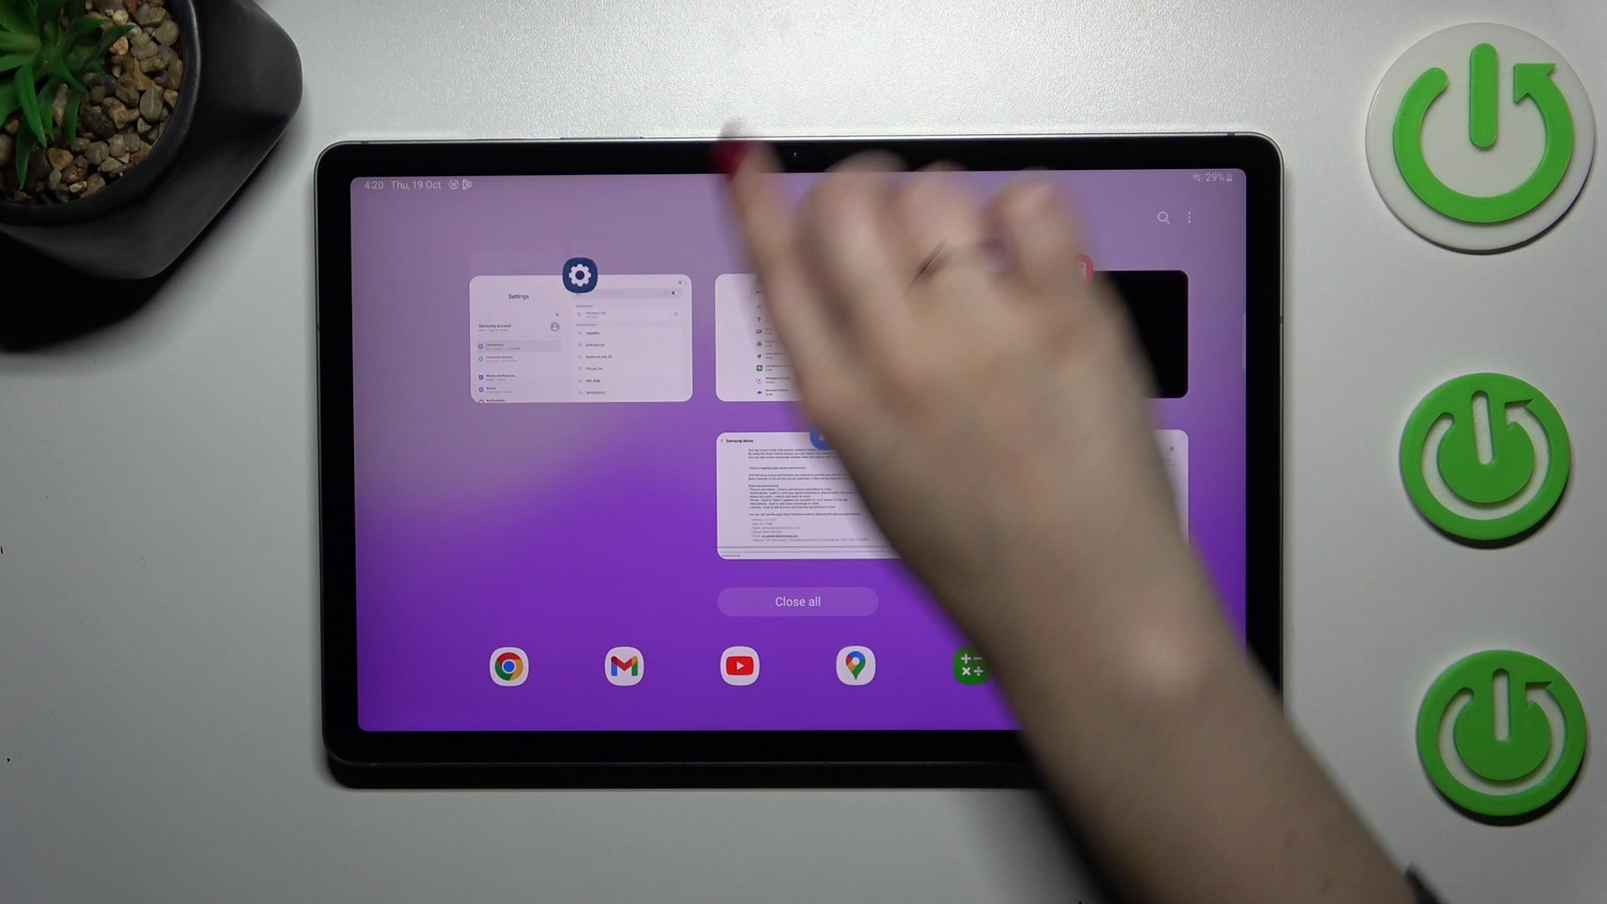
left_click_drag(1076, 502, 1055, 227)
left_click_drag(797, 320, 804, 151)
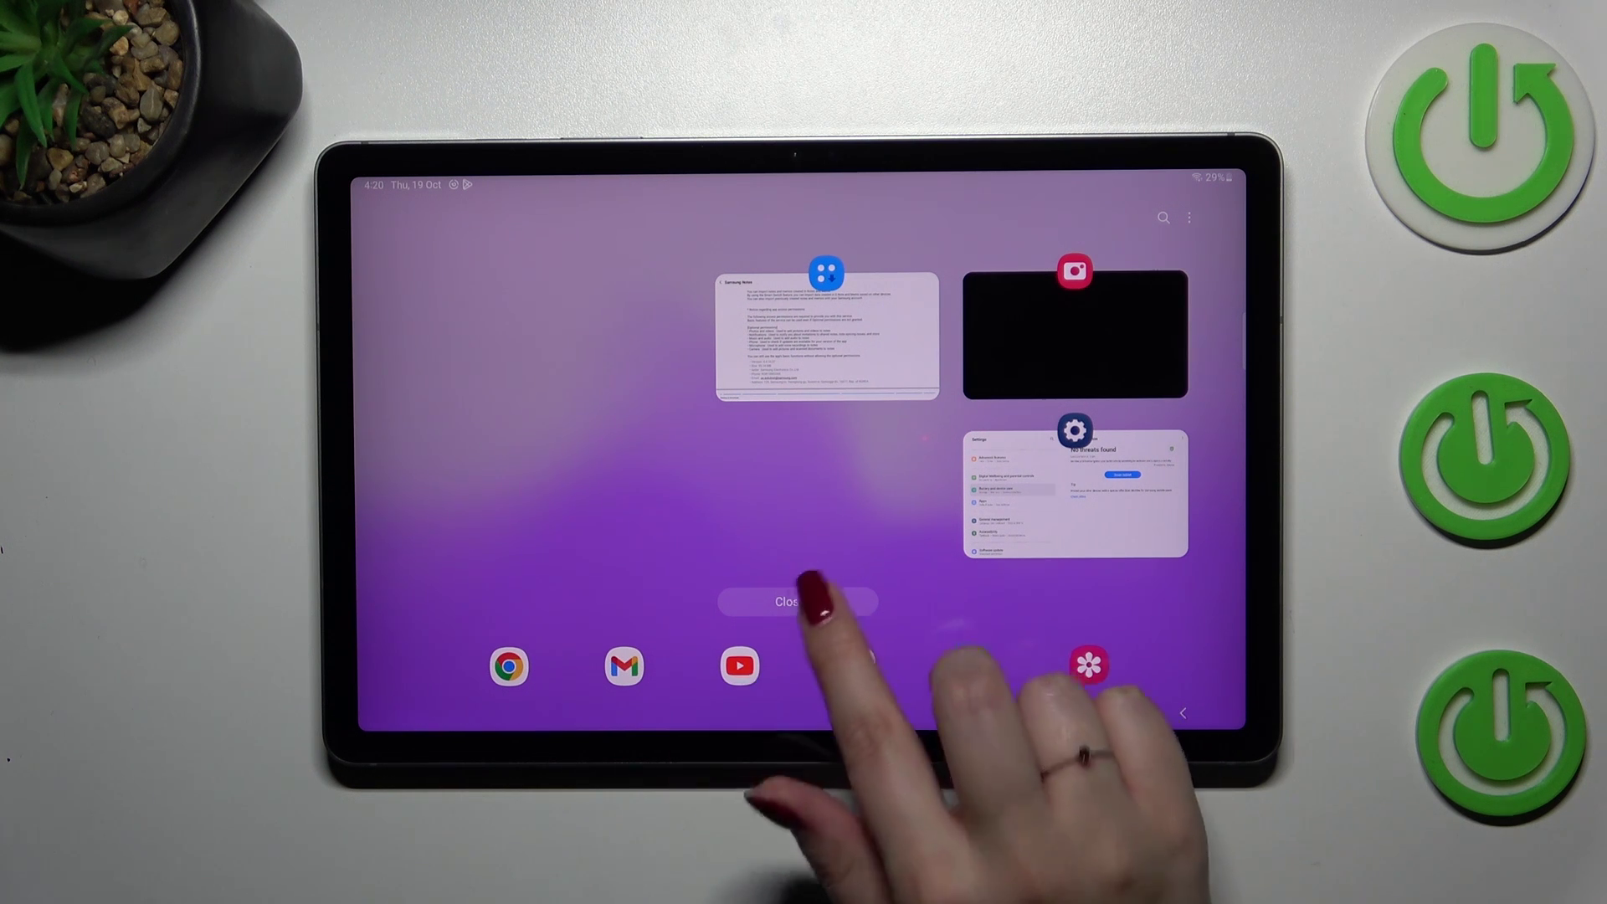
Close all remaining apps and confirm recents reads 'No recently used apps'
left_click(798, 601)
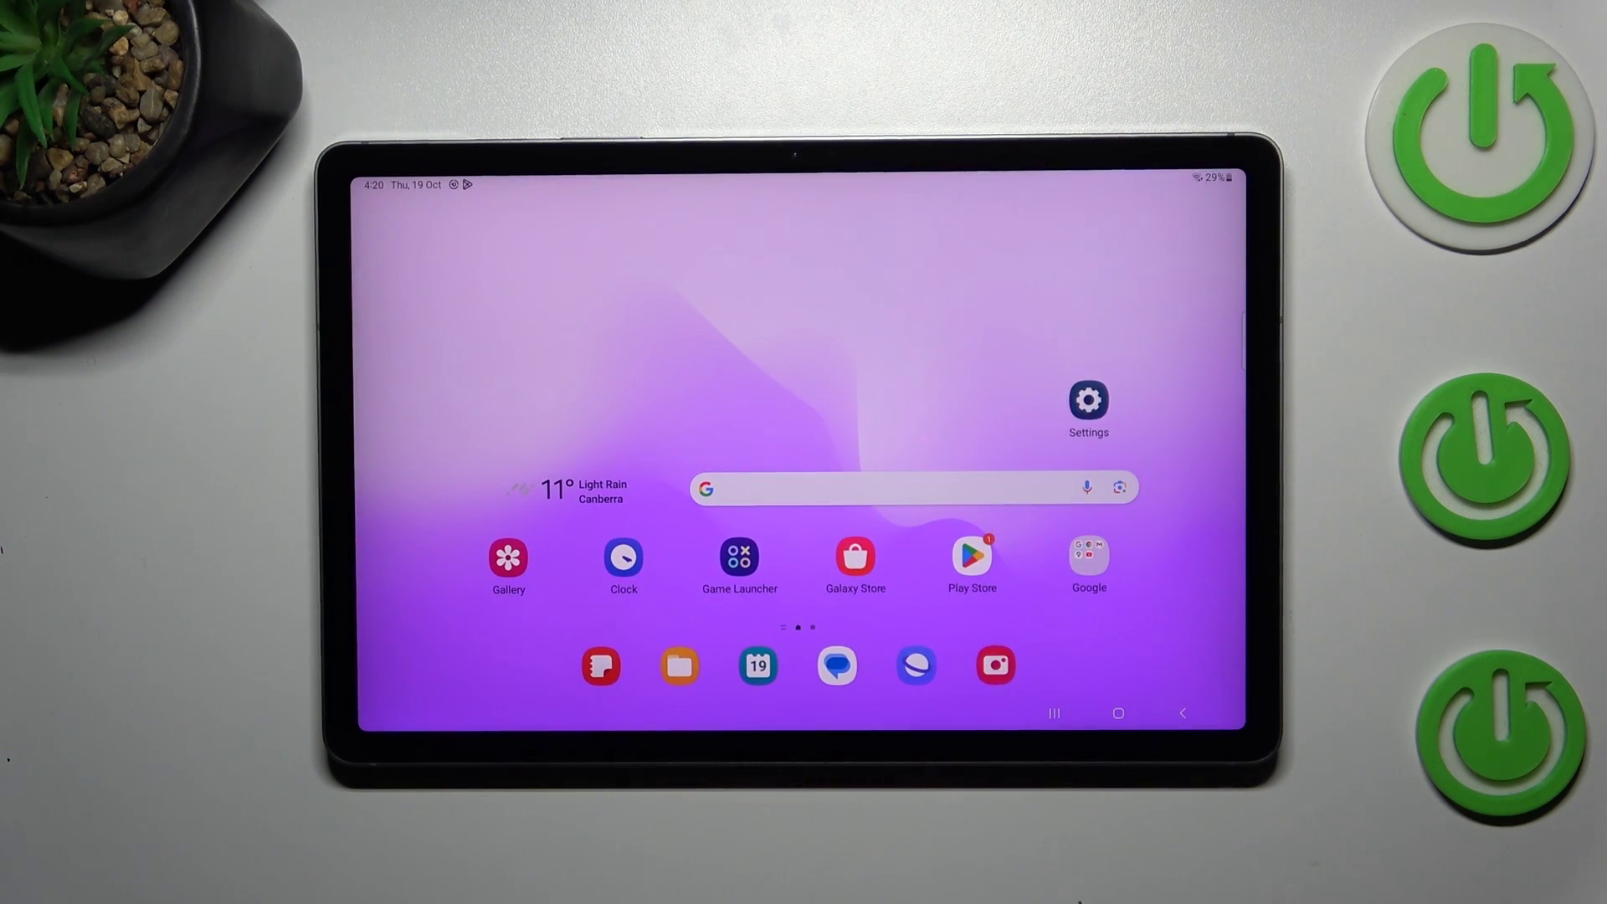
left_click(1052, 714)
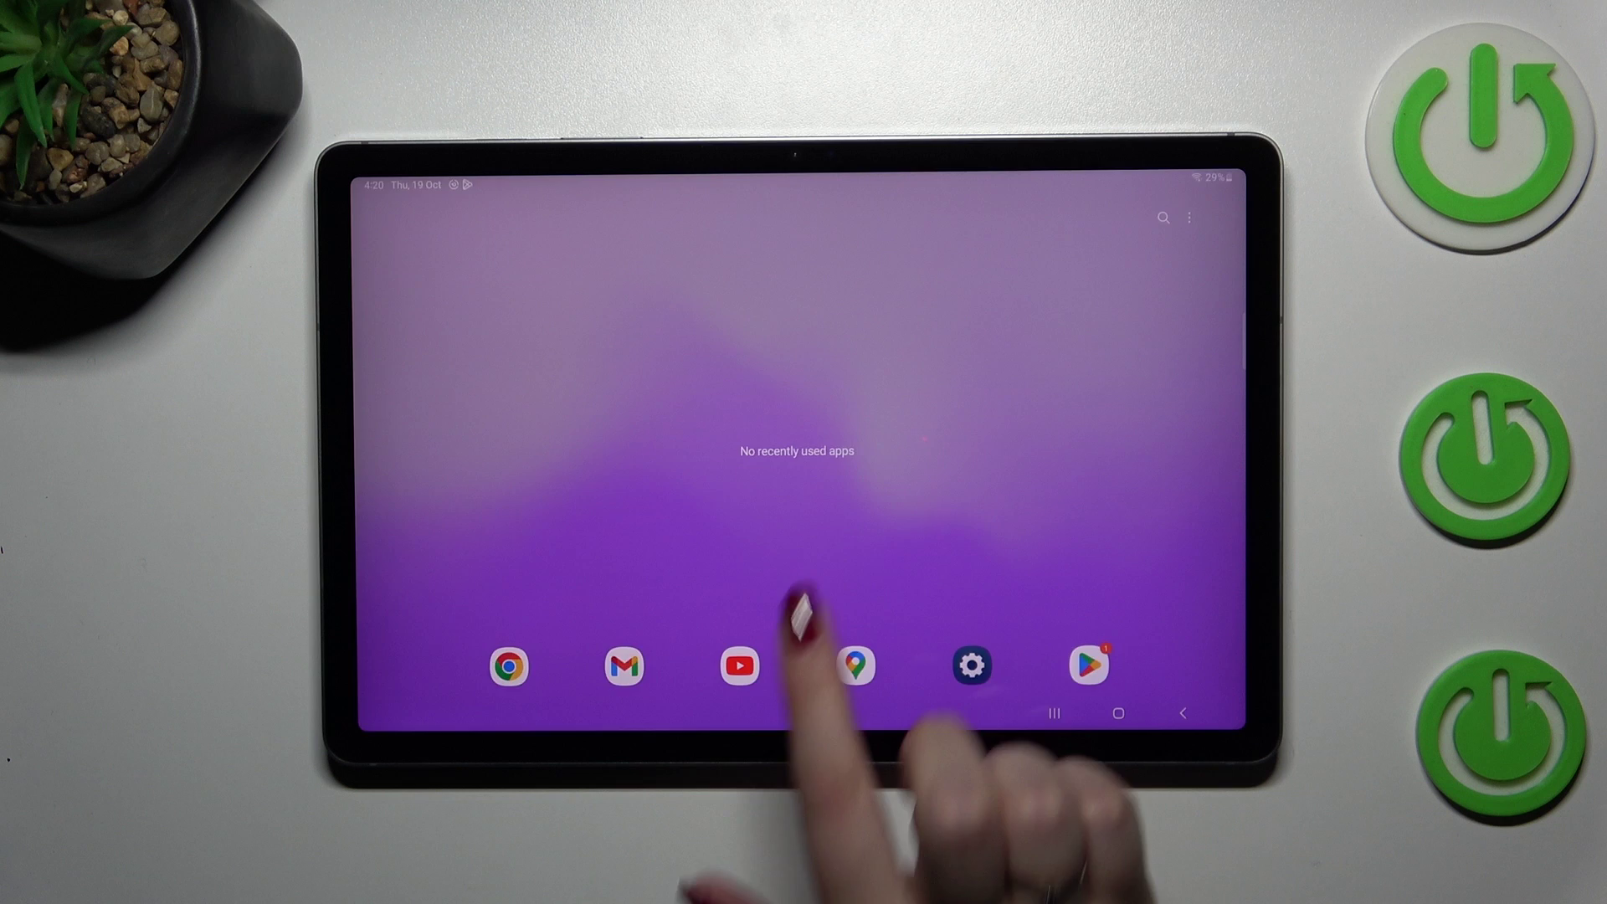
Tap the empty area of the cleared recents screen to reach the home screen
left_click(797, 610)
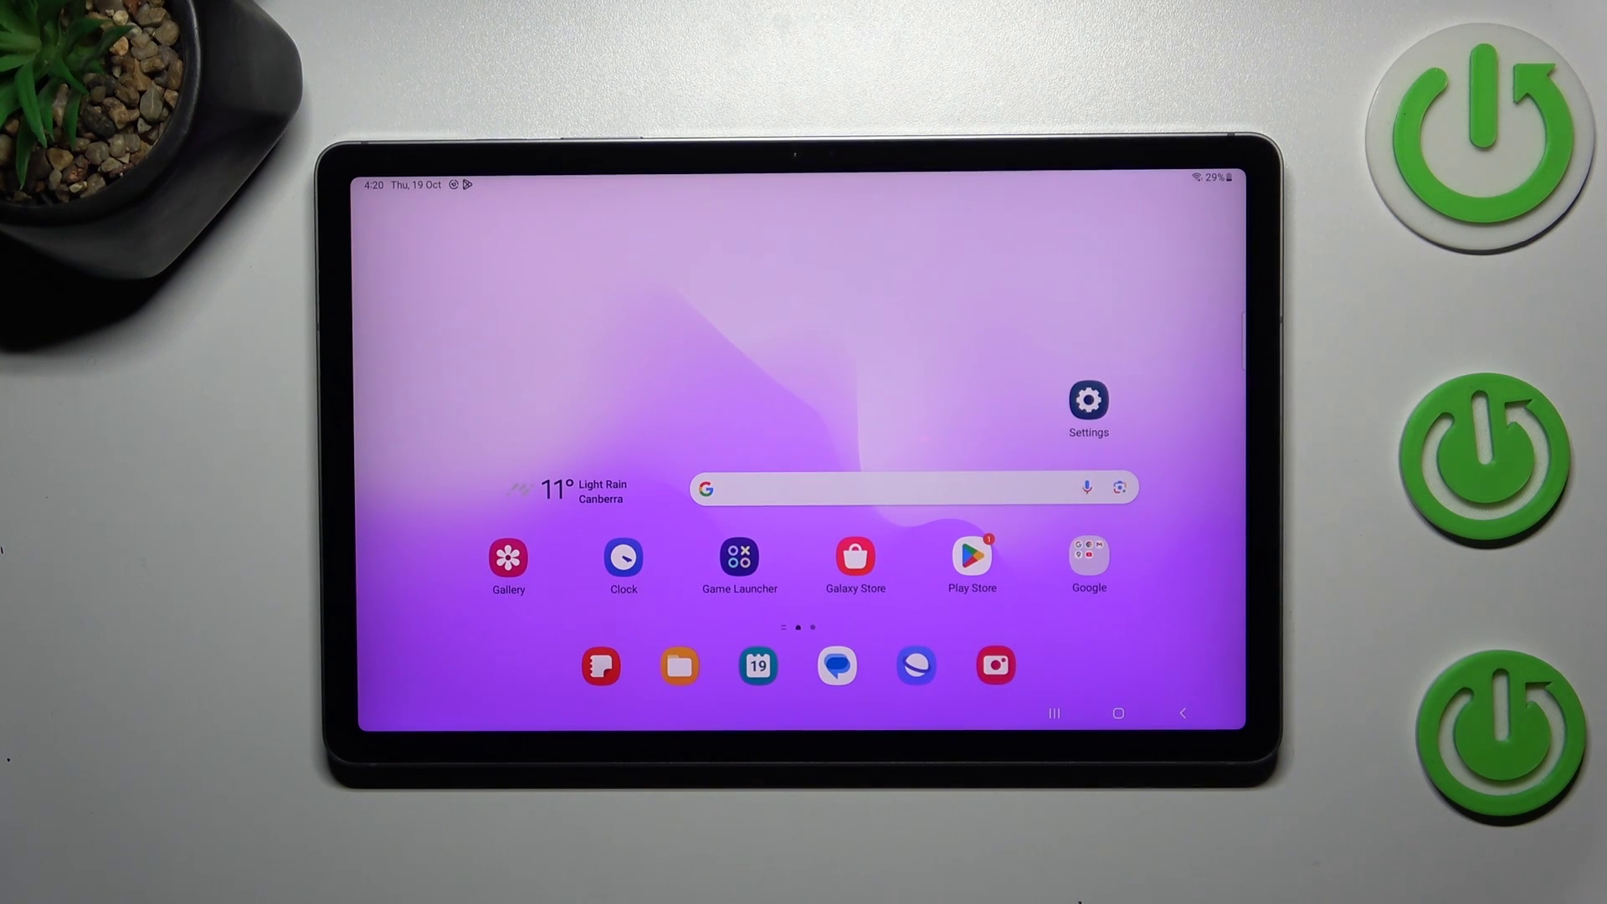